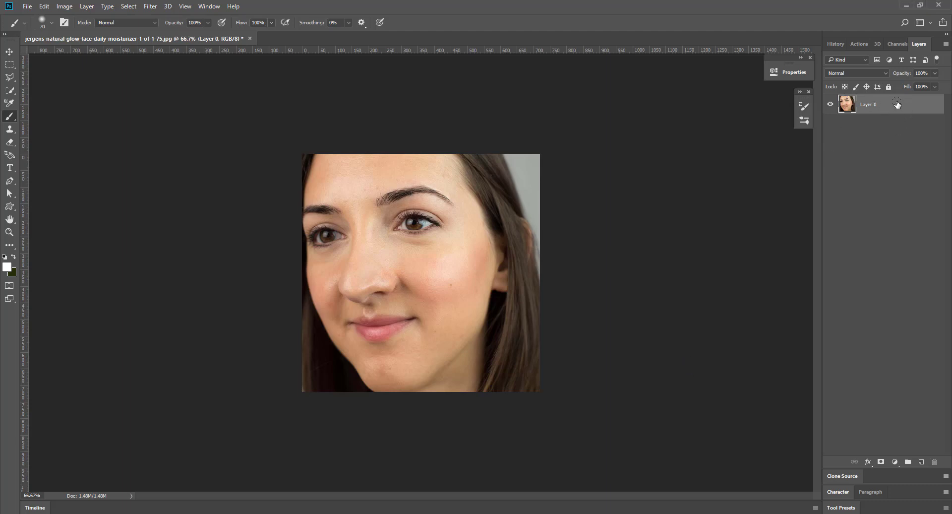
Duplicate Layer 0 into a Layer 0 copy above the original.
{"action": "mouse_move", "coordinate": [897, 105]}
{"action": "left_mouse_down"}
{"action": "mouse_move", "coordinate": [890, 212]}
{"action": "mouse_move", "coordinate": [926, 461]}
{"action": "left_mouse_up"}
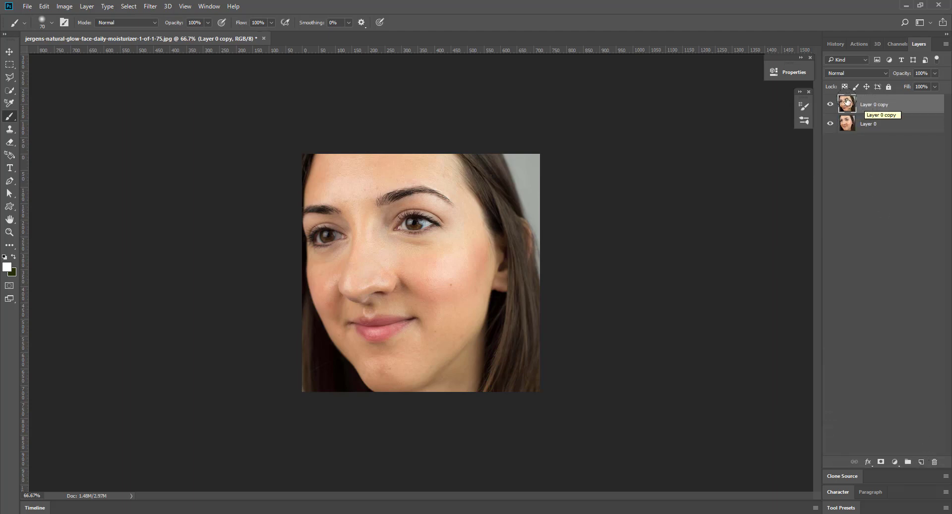
{"action": "left_click", "coordinate": [65, 6]}
{"action": "mouse_move", "coordinate": [112, 31]}
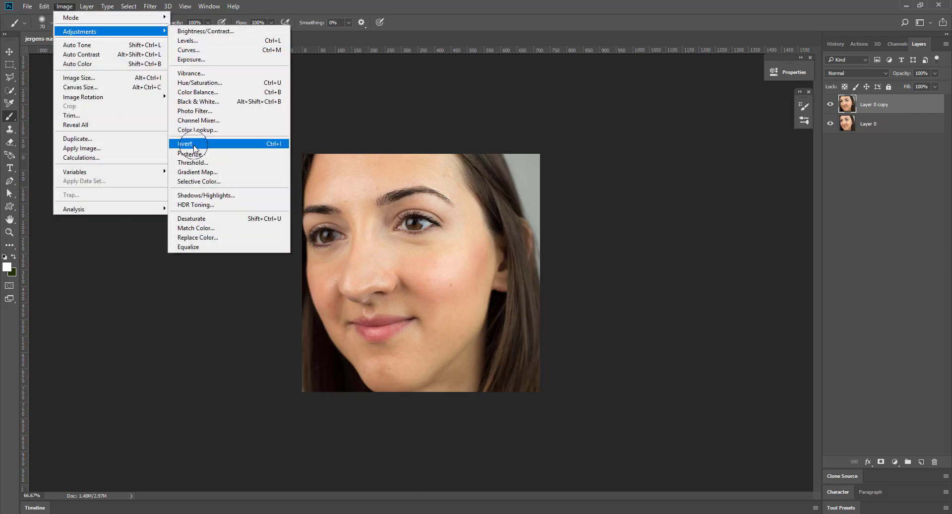
Invert Layer 0 copy's colours and set its blend mode to Vivid Light.
{"action": "left_click", "coordinate": [265, 144]}
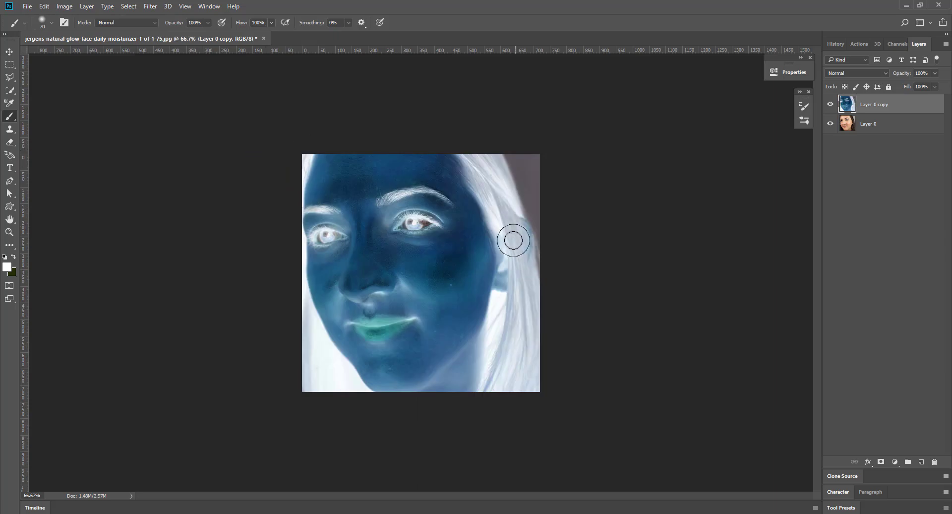
{"action": "left_click", "coordinate": [853, 73]}
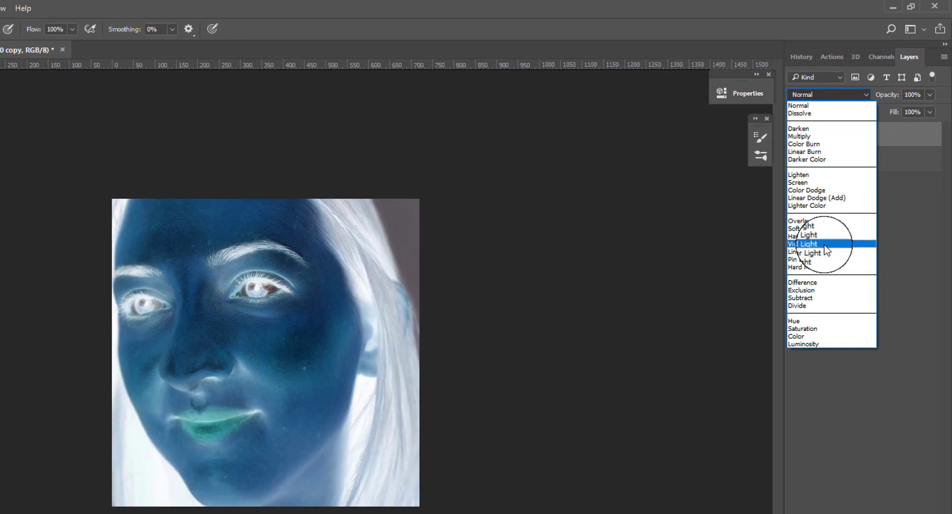
{"action": "left_click", "coordinate": [775, 292]}
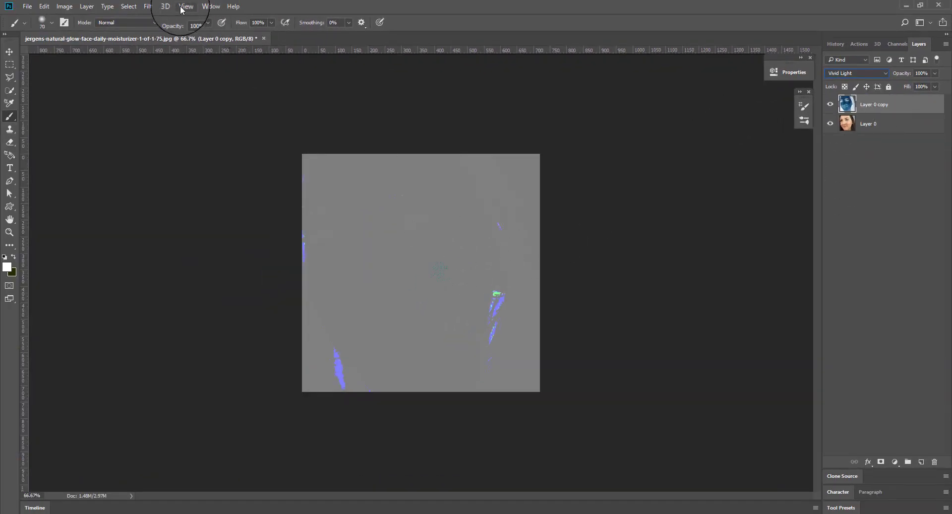
Apply a High Pass filter with an 8.2-pixel radius to Layer 0 copy.
{"action": "left_click", "coordinate": [150, 6]}
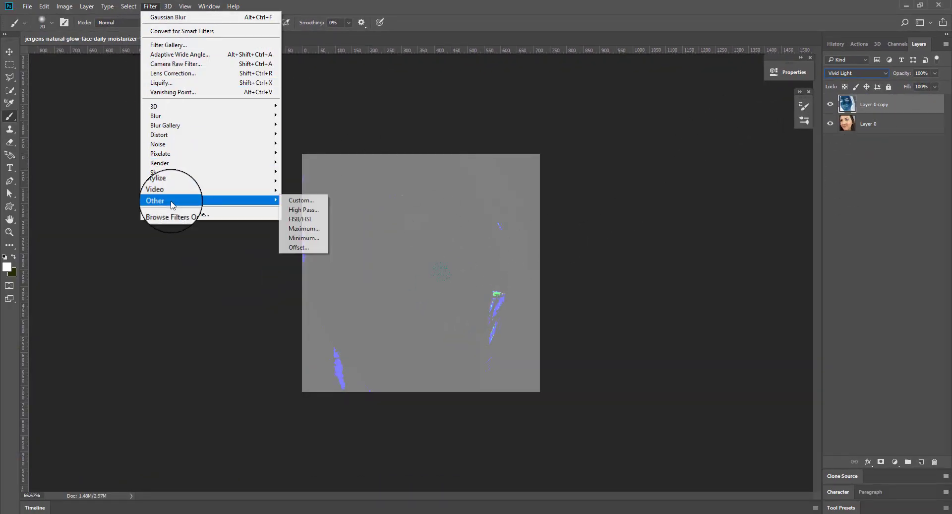
{"action": "mouse_move", "coordinate": [158, 200]}
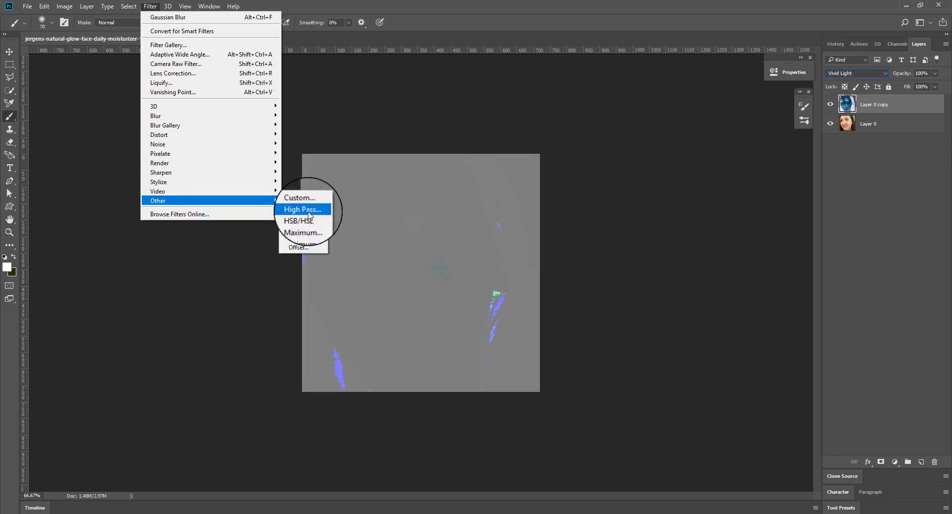
{"action": "left_click", "coordinate": [308, 211]}
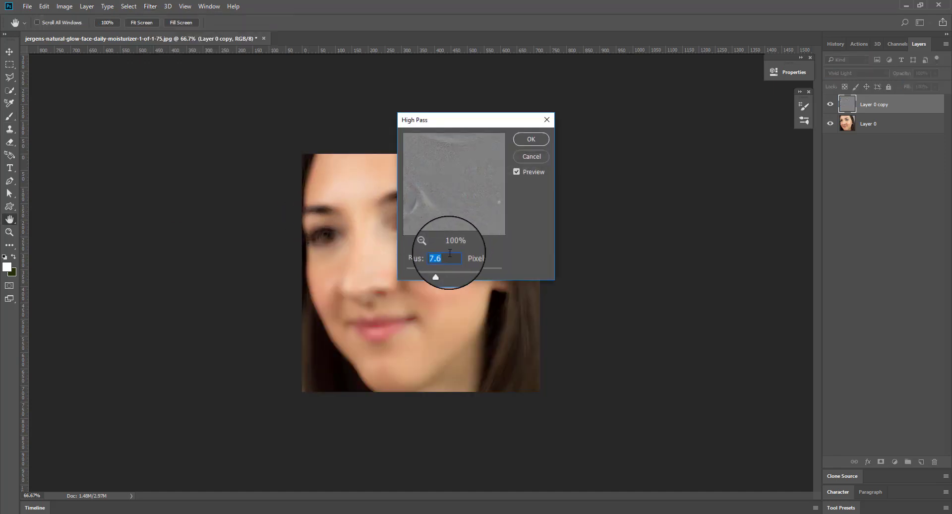
{"action": "left_click_drag", "start_coordinate": [480, 120], "coordinate": [607, 111]}
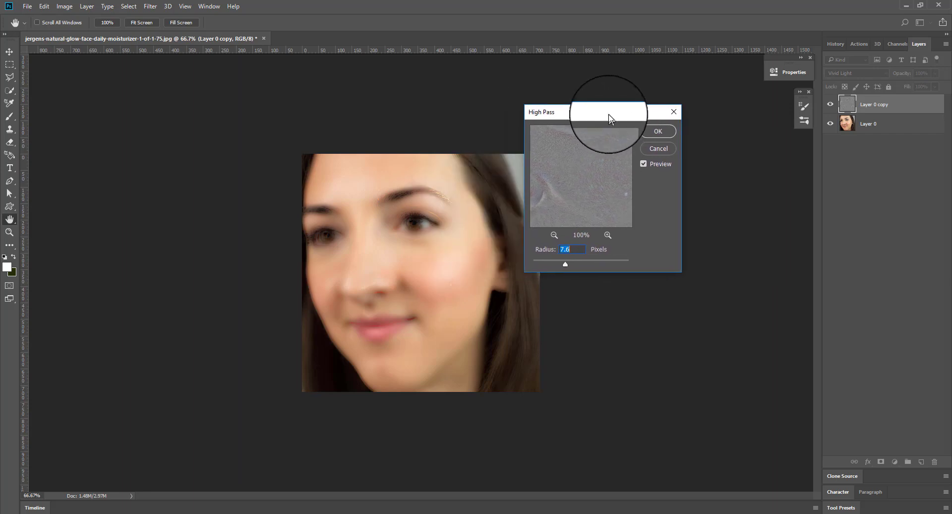
{"action": "mouse_move", "coordinate": [567, 264]}
{"action": "left_mouse_down"}
{"action": "mouse_move", "coordinate": [557, 267]}
{"action": "mouse_move", "coordinate": [567, 268]}
{"action": "left_mouse_up"}
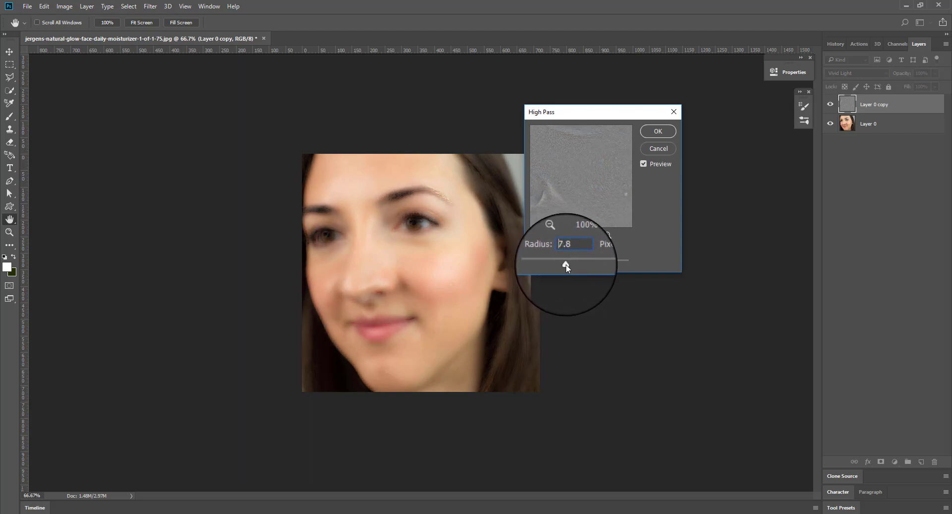
{"action": "left_click_drag", "start_coordinate": [567, 264], "coordinate": [567, 263]}
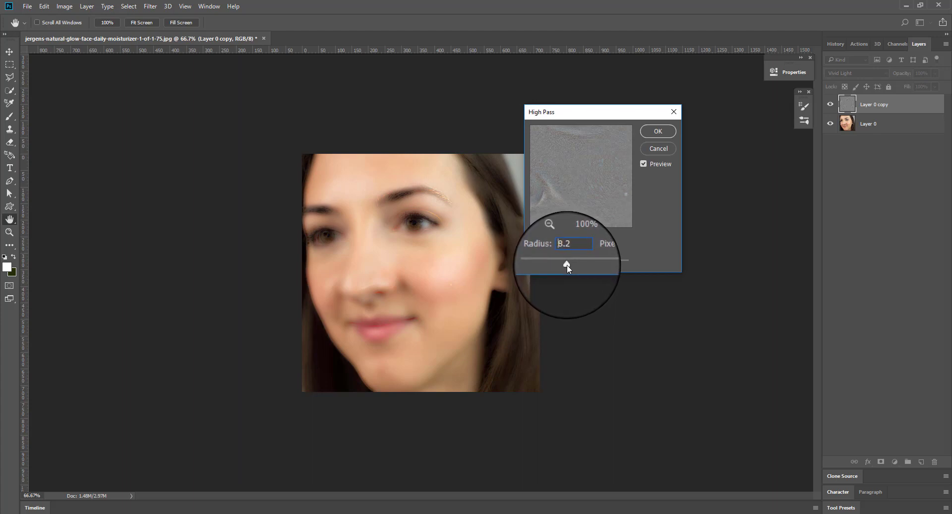
{"action": "left_click", "coordinate": [658, 132]}
Preview a 4.0-pixel Gaussian Blur on Layer 0 copy without applying it yet.
{"action": "key", "text": "b"}
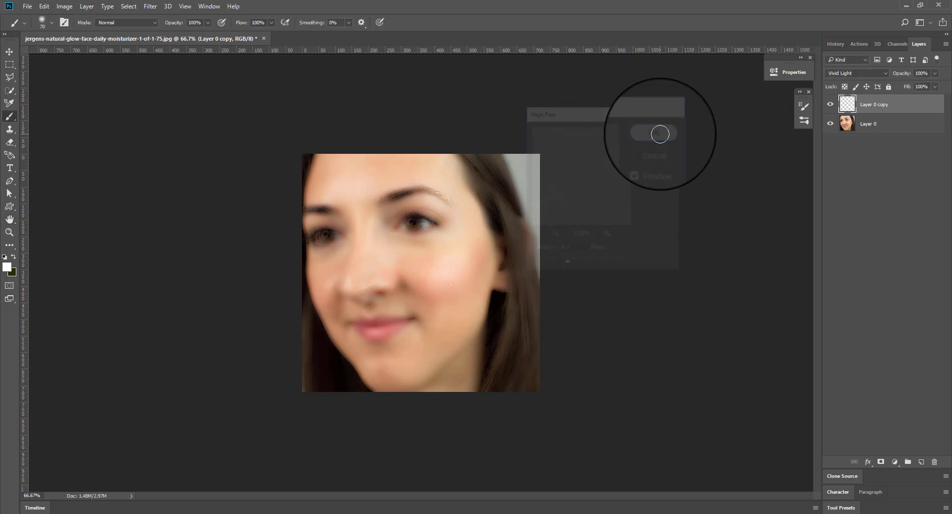
{"action": "left_click", "coordinate": [150, 6]}
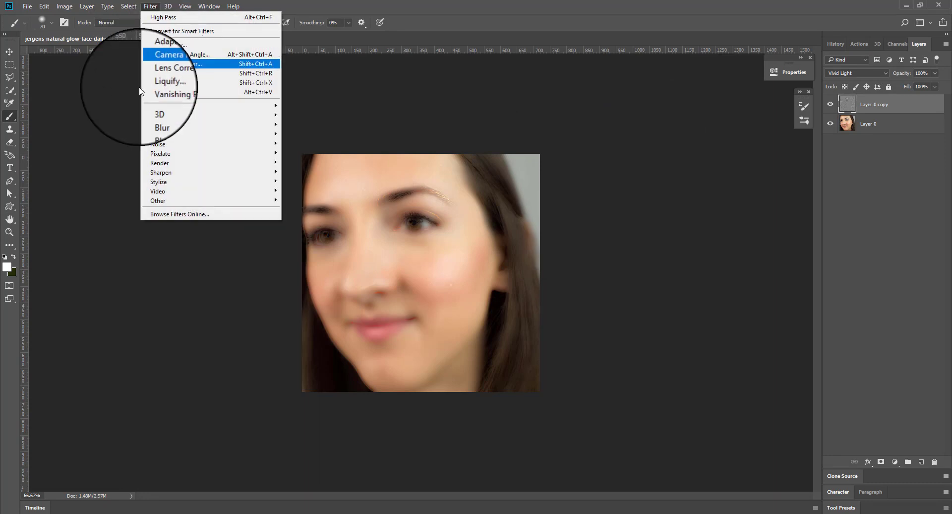
{"action": "mouse_move", "coordinate": [171, 116]}
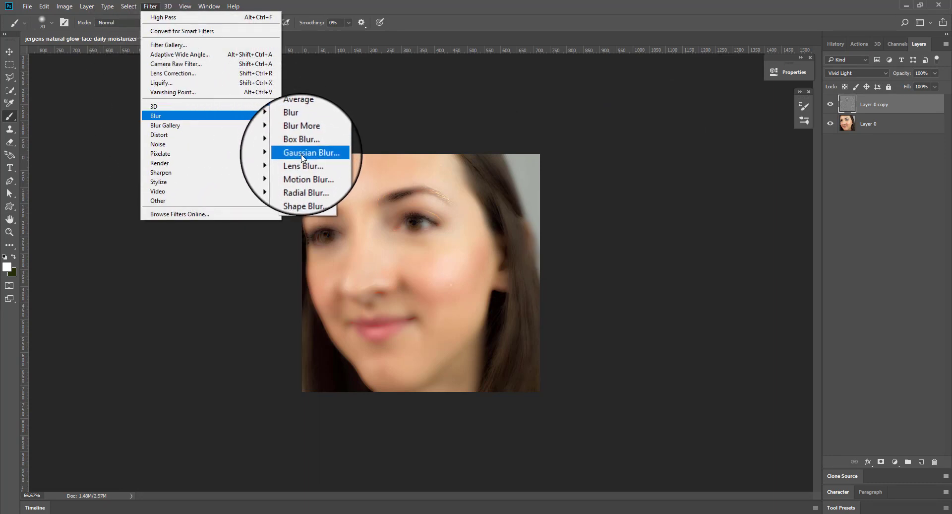
{"action": "left_click", "coordinate": [304, 154]}
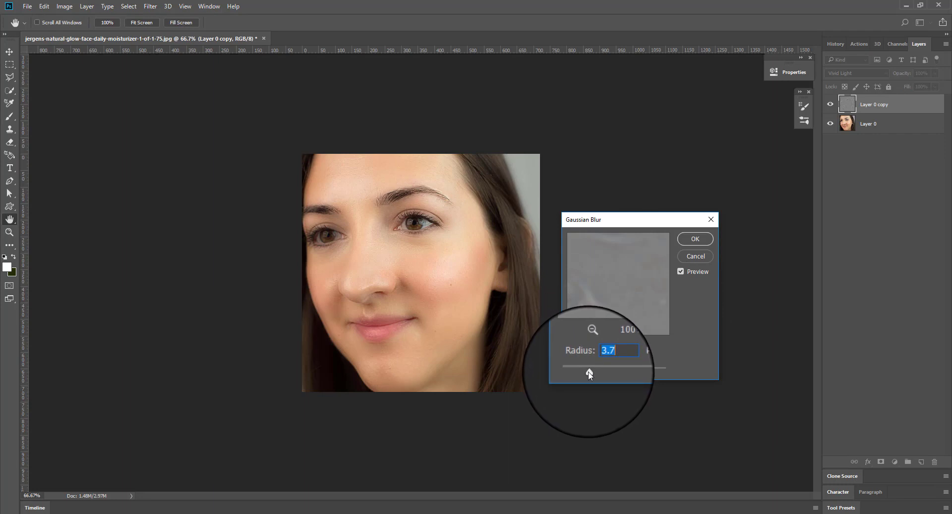
{"action": "mouse_move", "coordinate": [590, 374]}
{"action": "left_mouse_down"}
{"action": "mouse_move", "coordinate": [604, 380]}
{"action": "mouse_move", "coordinate": [585, 374]}
{"action": "mouse_move", "coordinate": [593, 376]}
{"action": "left_mouse_up"}
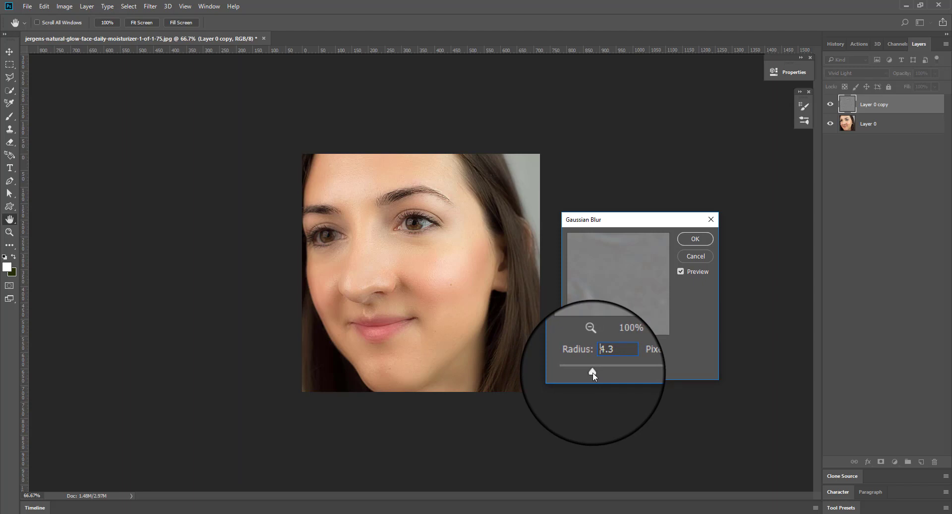
{"action": "left_click_drag", "start_coordinate": [594, 376], "coordinate": [592, 372]}
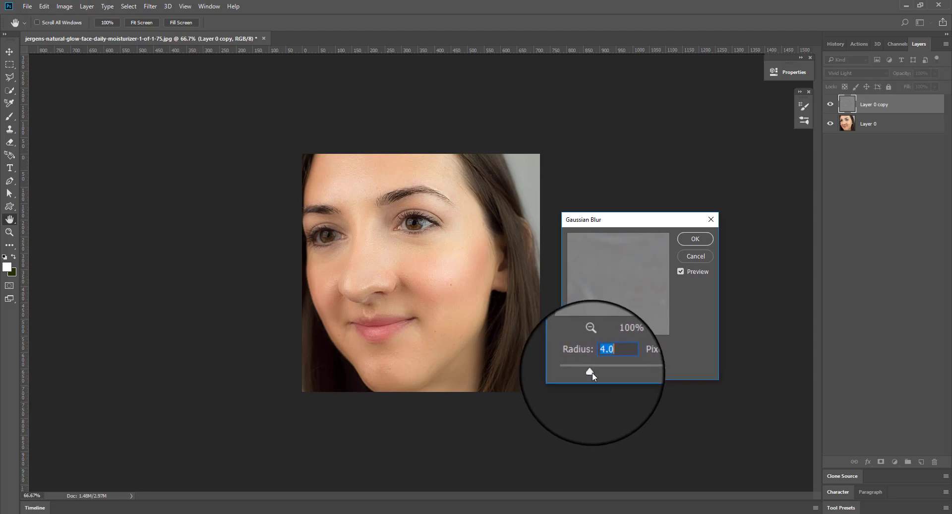
Apply the blur, add an inverted layer mask, then undo back to high-pass only.
{"action": "left_click", "coordinate": [695, 239]}
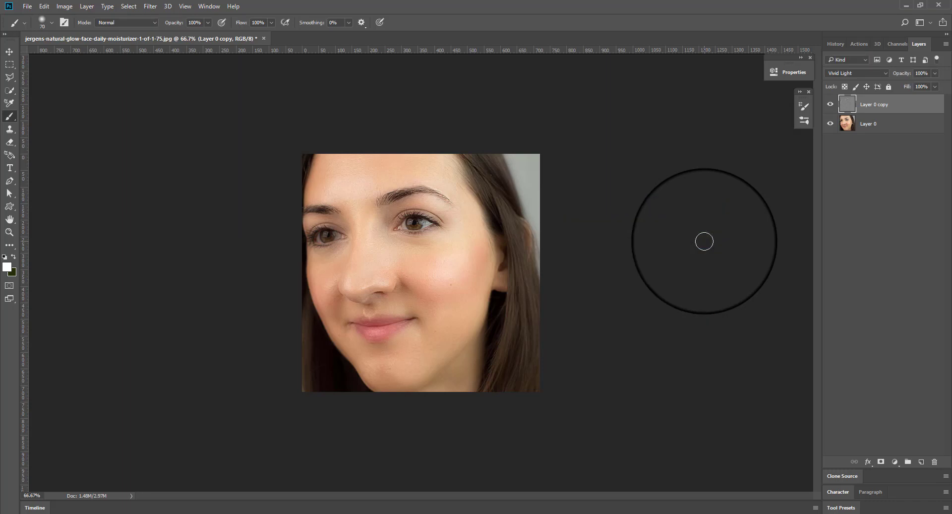
{"action": "key", "text": "b"}
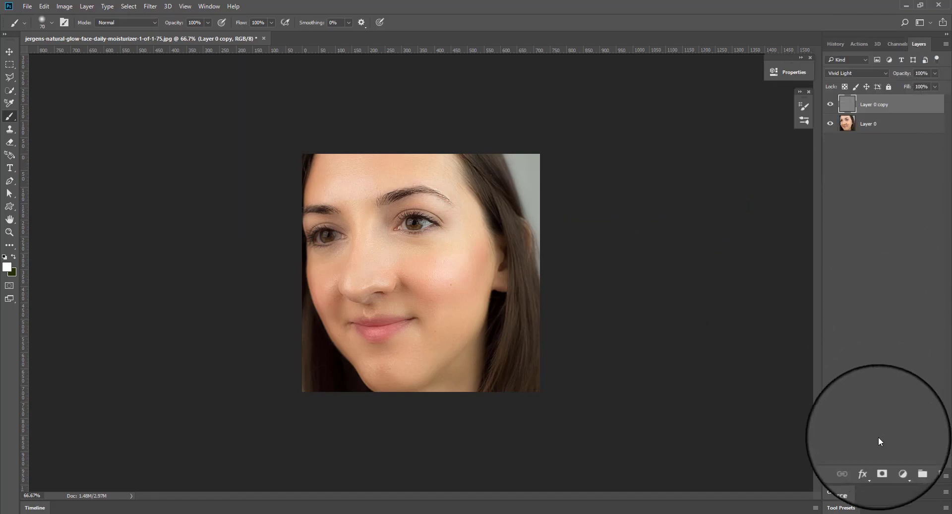
{"action": "left_click", "coordinate": [881, 462]}
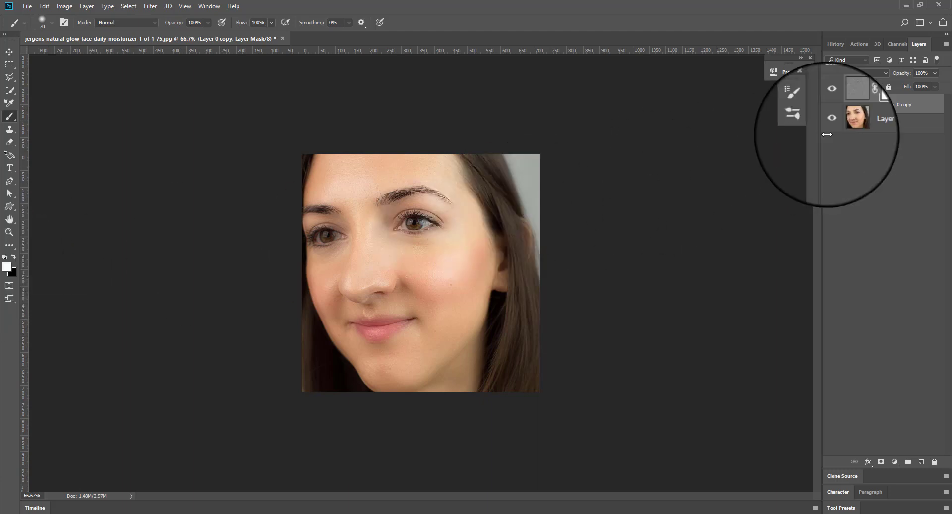
{"action": "left_click", "coordinate": [65, 6]}
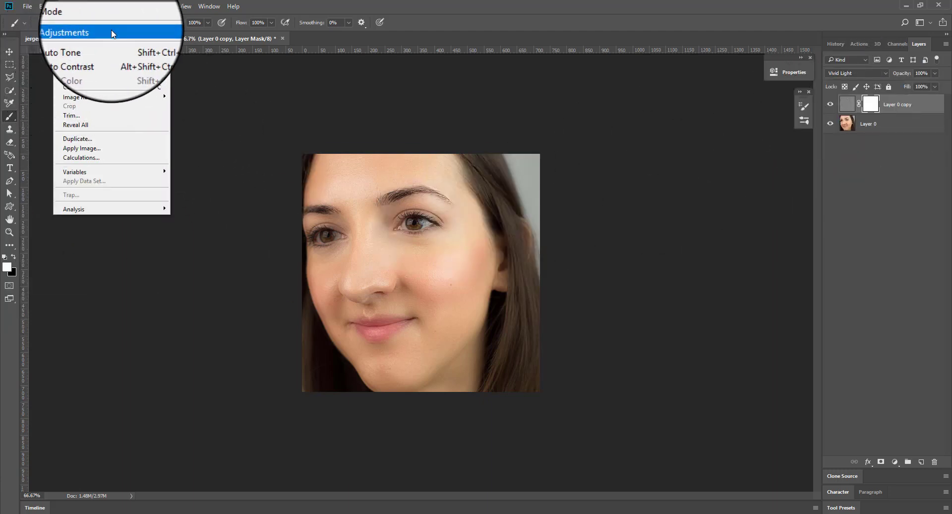
{"action": "mouse_move", "coordinate": [111, 32]}
{"action": "left_click", "coordinate": [198, 144]}
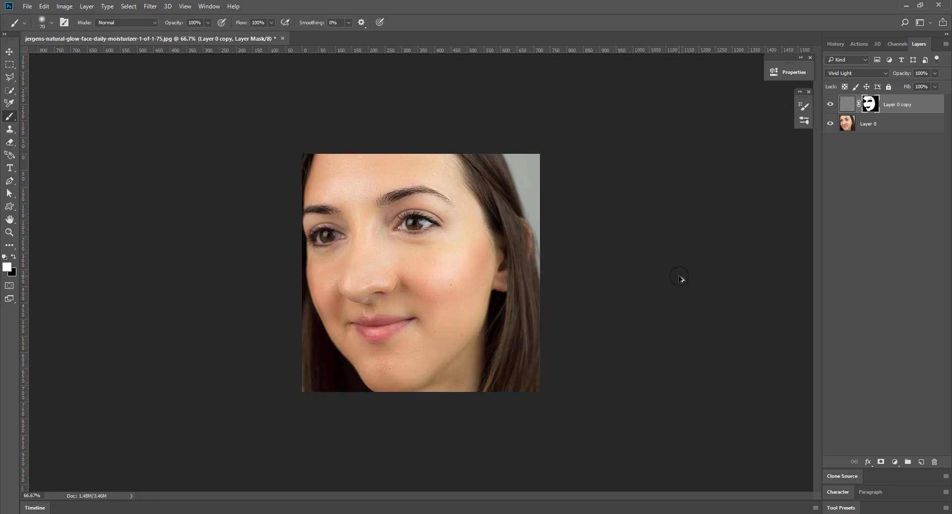
{"action": "key", "text": "ctrl+alt+z"}
{"action": "key", "text": "ctrl+alt+z"}
{"action": "key", "text": "ctrl+alt+z"}
{"action": "key", "text": "ctrl+alt+z"}
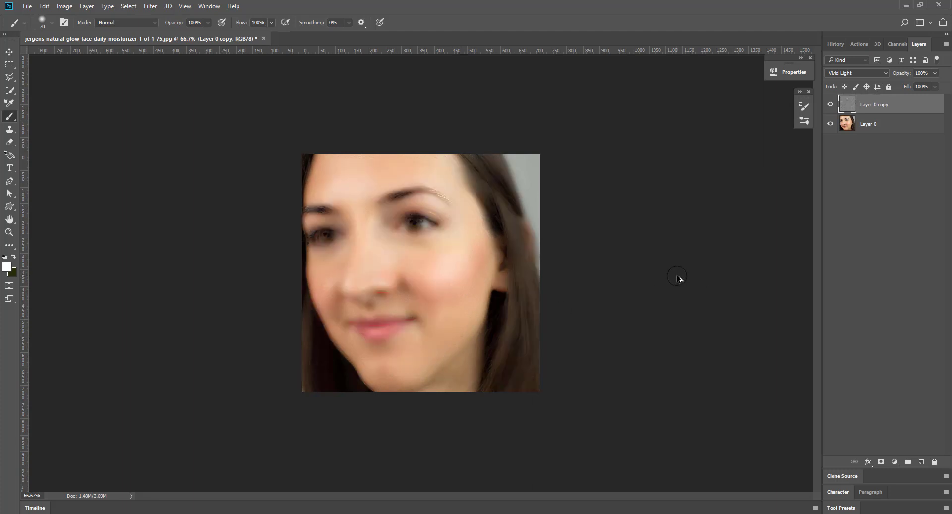
Reapply a 3.2-pixel Gaussian Blur to Layer 0 copy.
{"action": "left_click", "coordinate": [150, 6]}
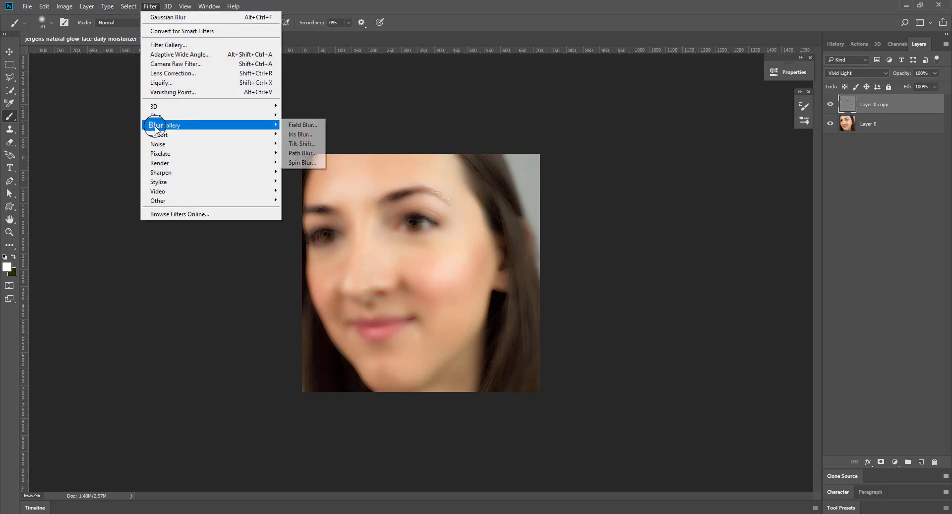
{"action": "mouse_move", "coordinate": [164, 116]}
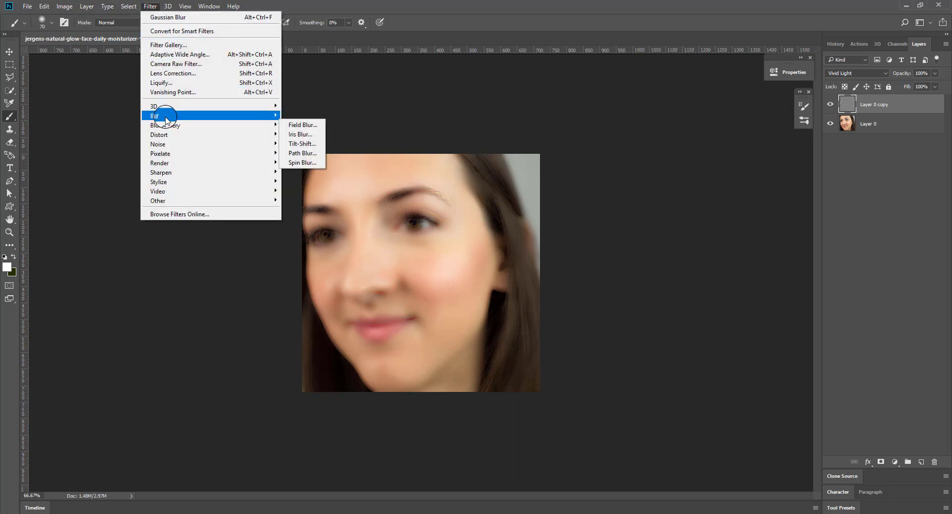
{"action": "left_click", "coordinate": [307, 155]}
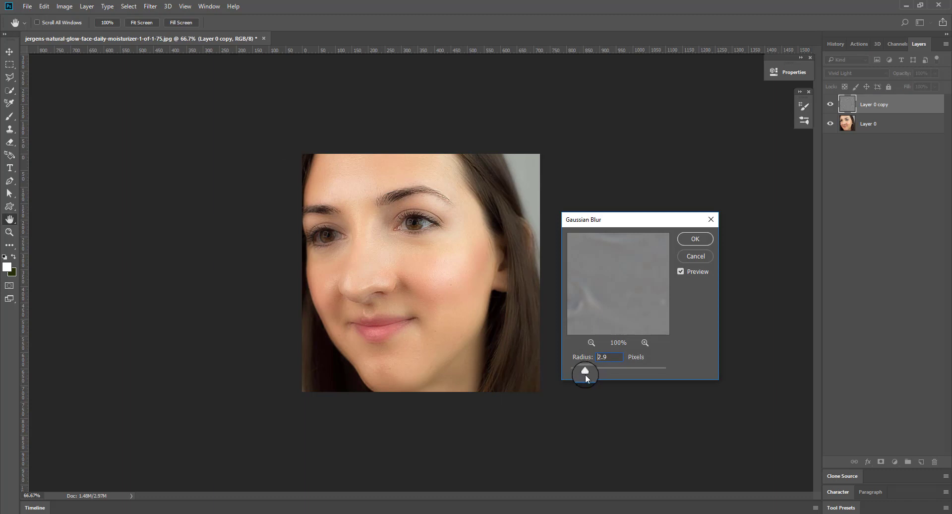
{"action": "left_click", "coordinate": [682, 244]}
{"action": "key", "text": "b"}
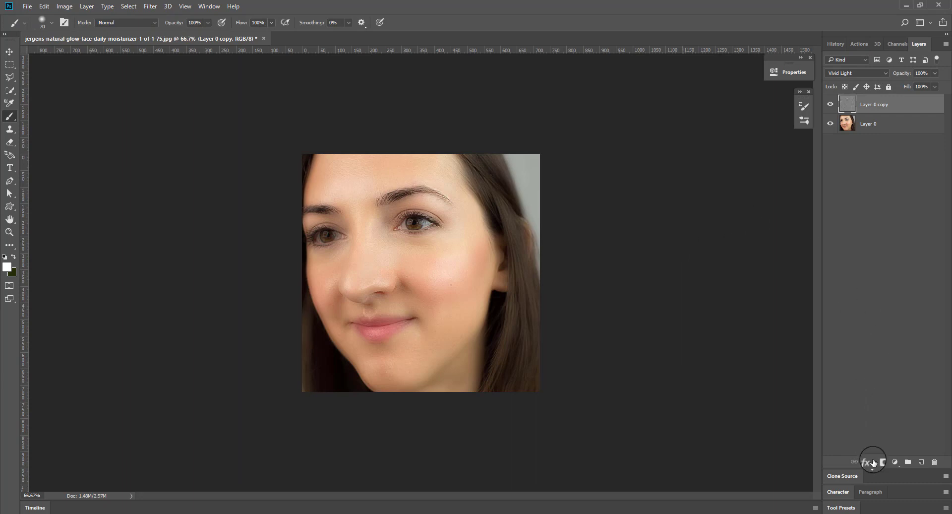
Add an inverted black mask to Layer 0 copy and paint white over the face.
{"action": "left_click", "coordinate": [881, 462]}
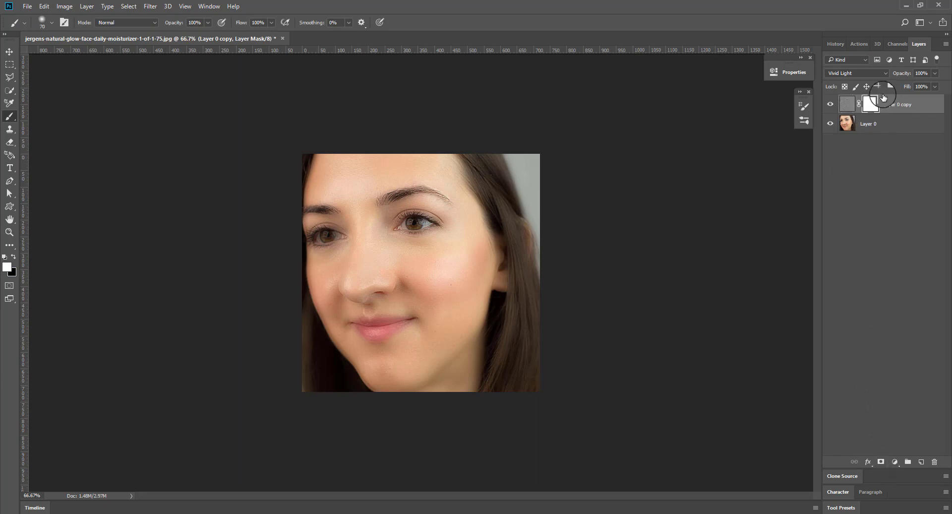
{"action": "left_click", "coordinate": [64, 6]}
{"action": "mouse_move", "coordinate": [111, 31]}
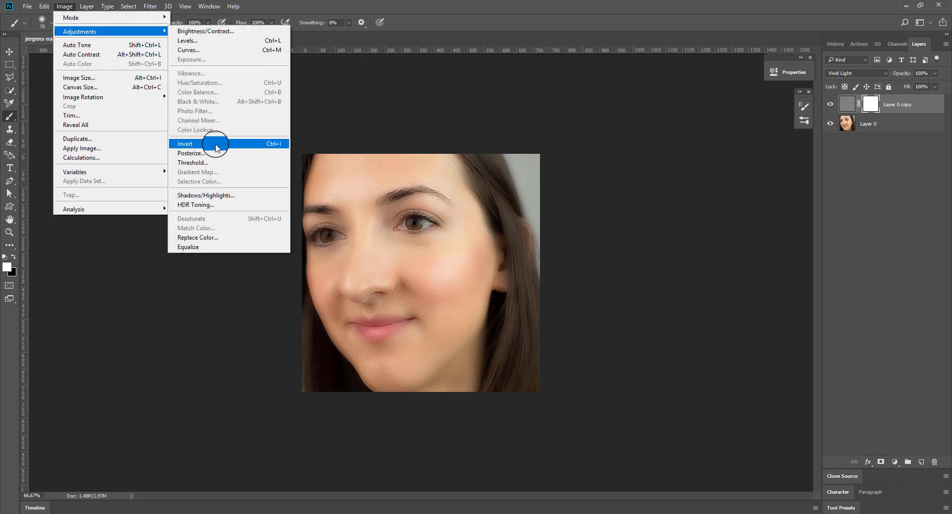
{"action": "left_click", "coordinate": [217, 143]}
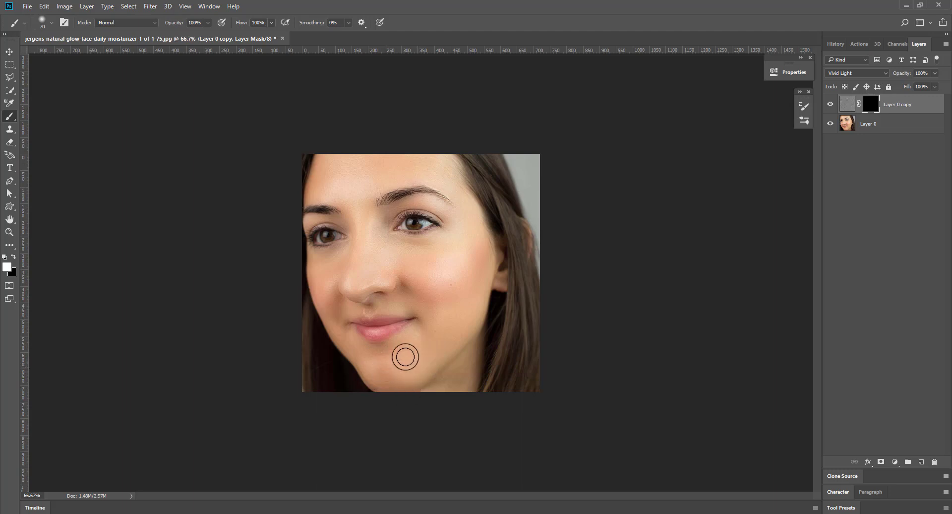
{"action": "mouse_move", "coordinate": [445, 349]}
{"action": "left_mouse_down"}
{"action": "mouse_move", "coordinate": [464, 369]}
{"action": "mouse_move", "coordinate": [432, 386]}
{"action": "mouse_move", "coordinate": [456, 367]}
{"action": "mouse_move", "coordinate": [466, 379]}
{"action": "left_mouse_up"}
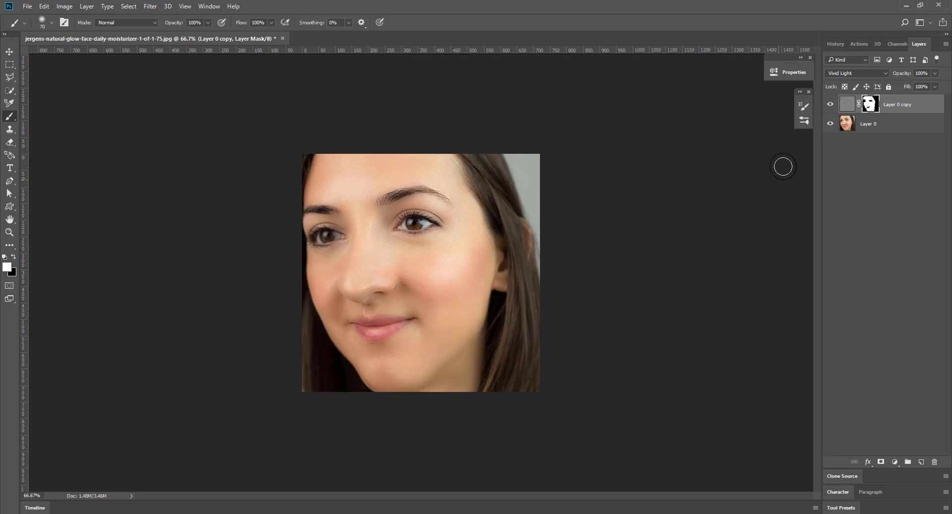
{"action": "left_click", "coordinate": [831, 105]}
{"action": "left_click", "coordinate": [831, 104]}
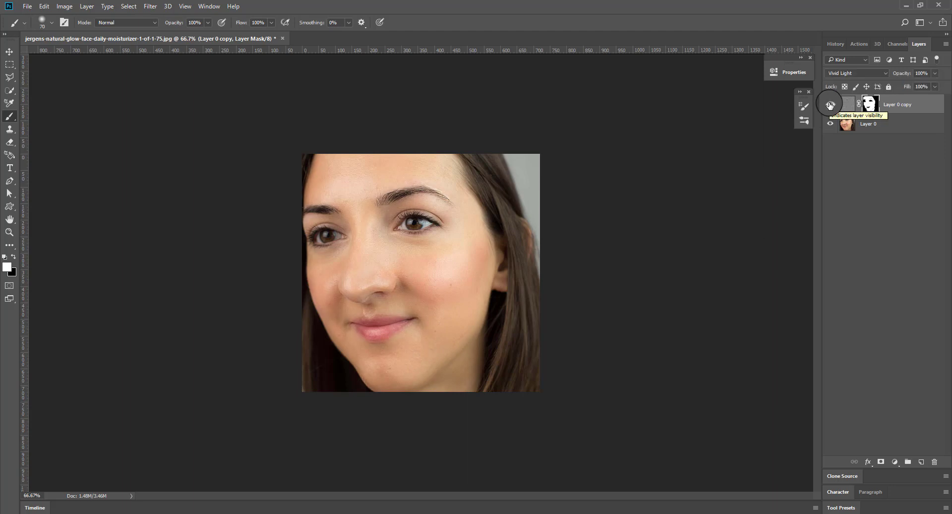
{"action": "left_click", "coordinate": [831, 105]}
{"action": "left_click", "coordinate": [831, 105]}
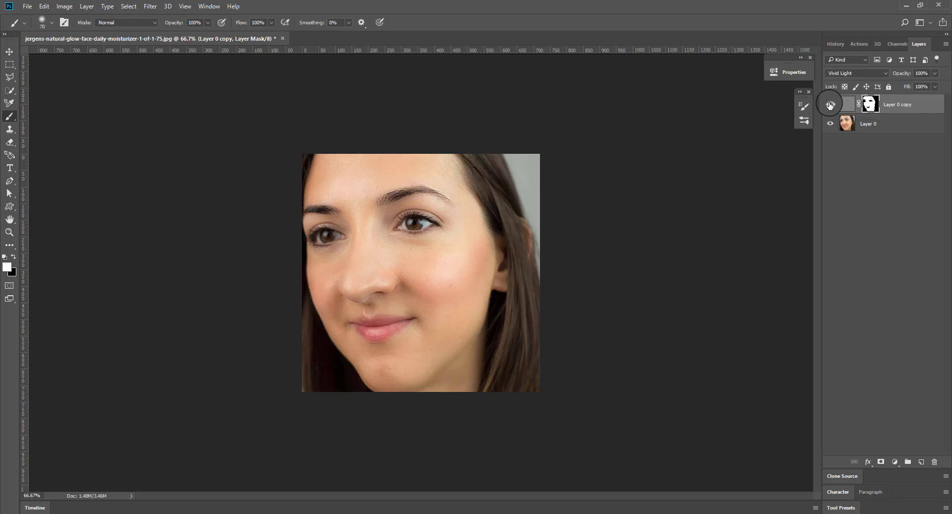